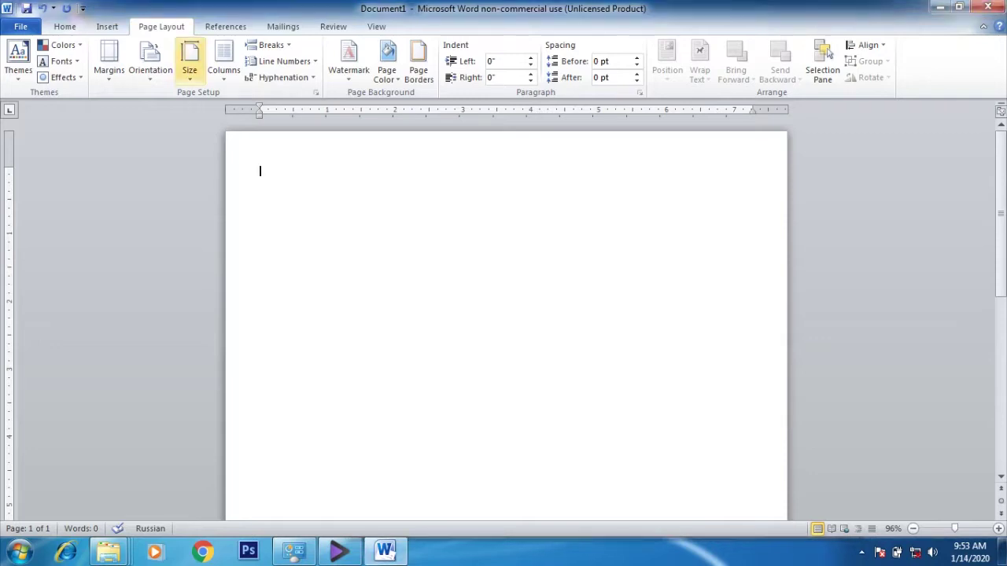
- Set the page size to A4 and apply Narrow 0.5-inch margins
{"action": "left_click", "coordinate": [190, 63]}
{"action": "left_click", "coordinate": [189, 63]}
{"action": "left_click", "coordinate": [189, 63]}
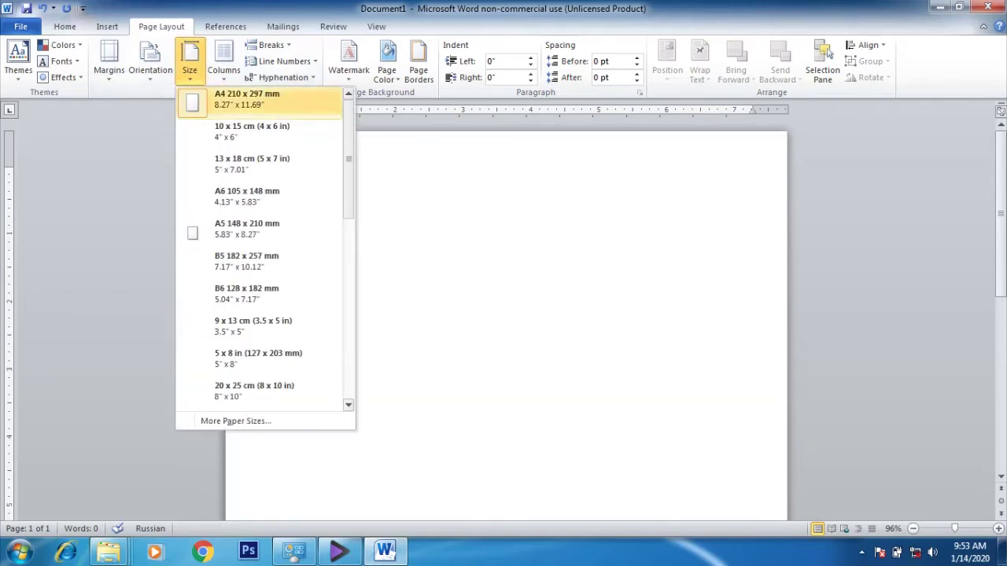
{"action": "left_click", "coordinate": [247, 98]}
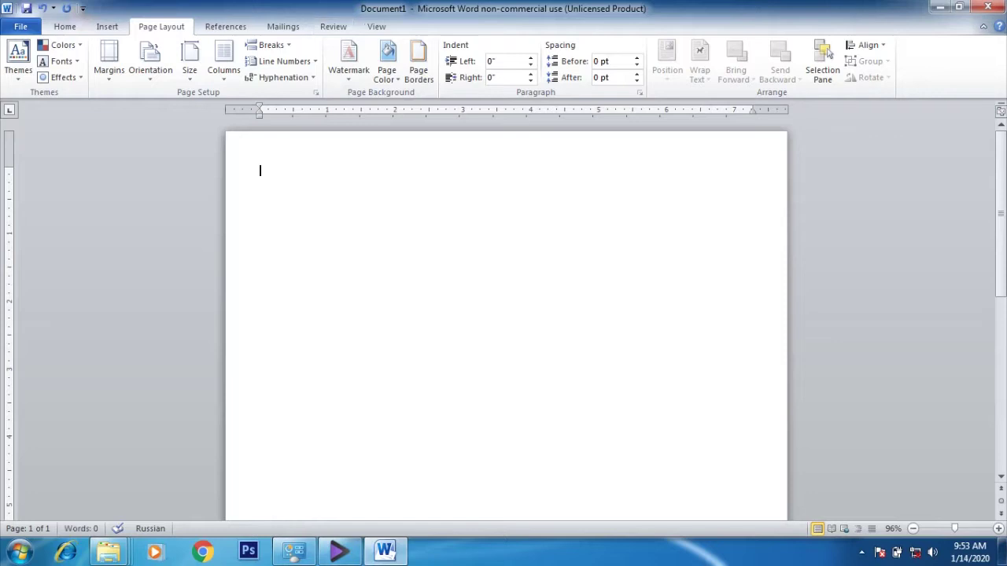
{"action": "left_click", "coordinate": [109, 63]}
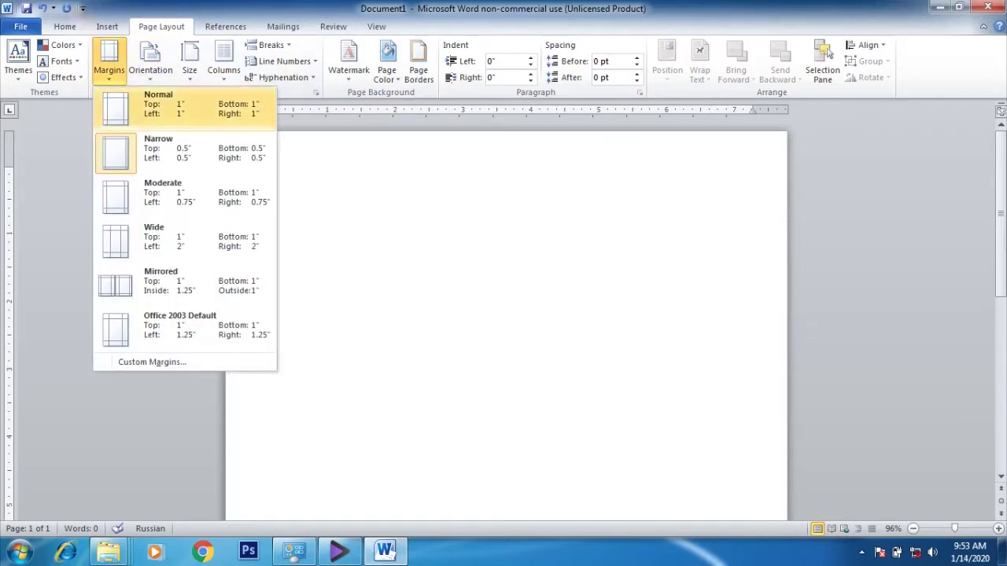
{"action": "left_click", "coordinate": [116, 150]}
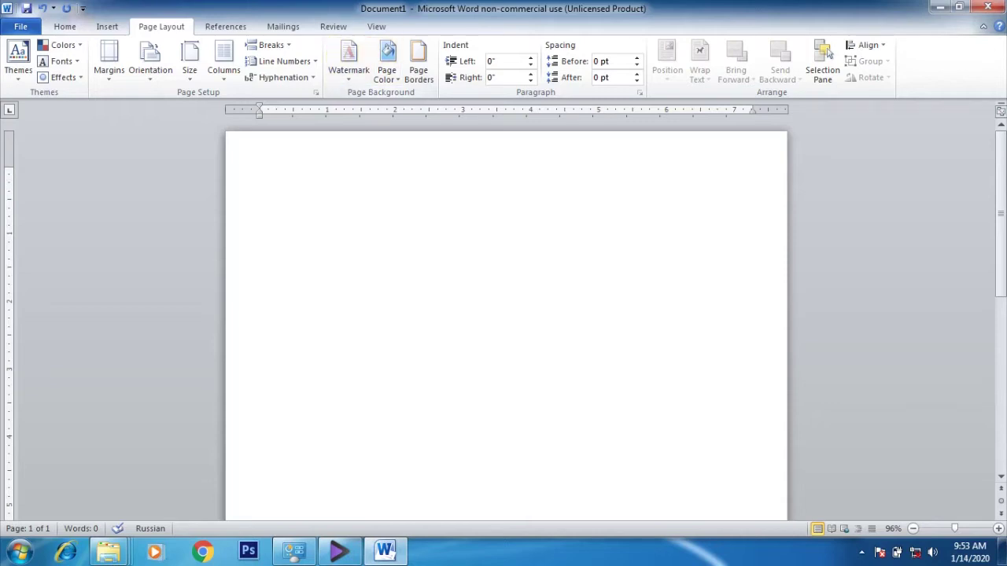
{"action": "left_click", "coordinate": [107, 26]}
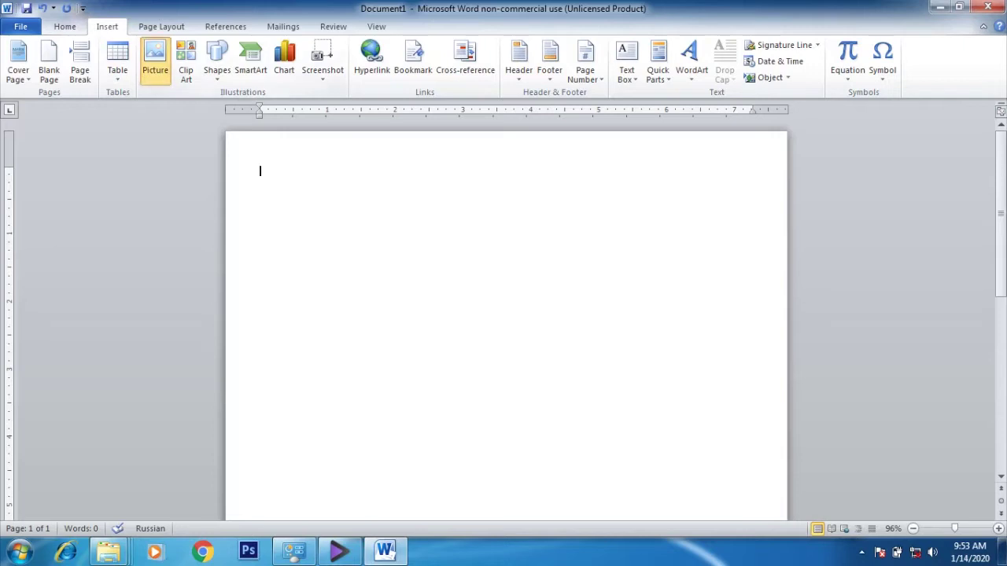
- Insert the photo DSC_0115 from the tutorial folder into the document
{"action": "left_click", "coordinate": [155, 59]}
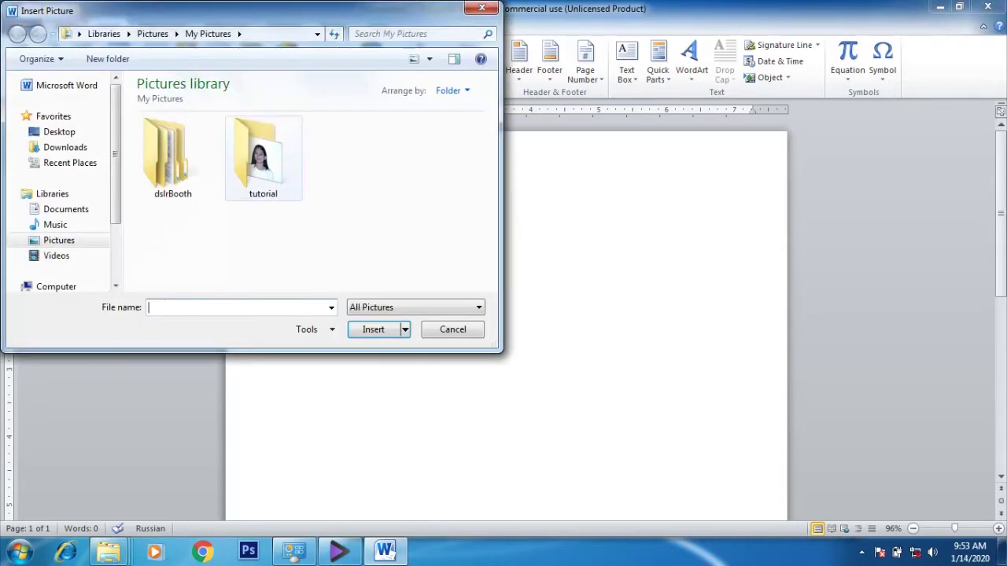
{"action": "left_click", "coordinate": [263, 157]}
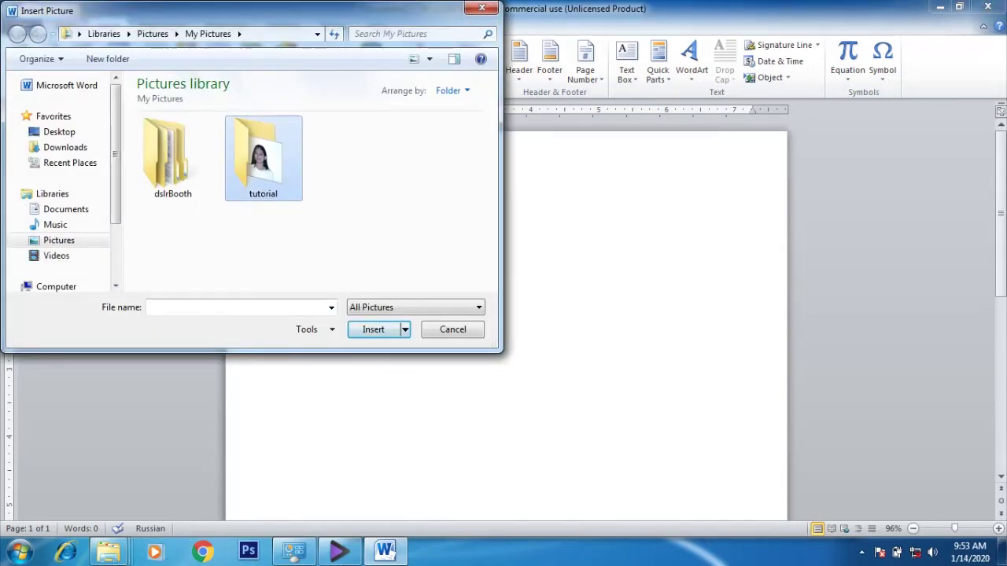
{"action": "double_click", "coordinate": [262, 157]}
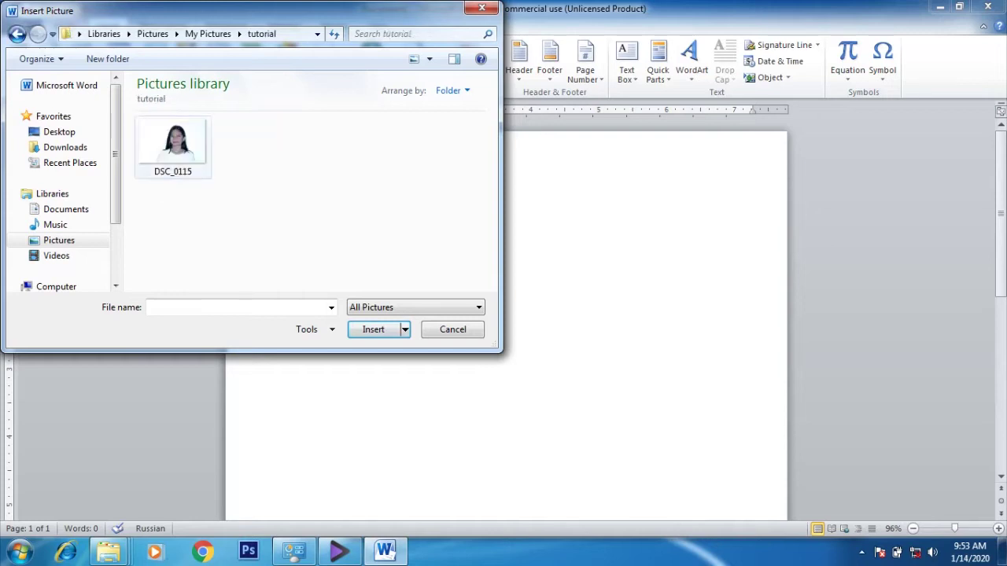
{"action": "left_click", "coordinate": [173, 147]}
{"action": "left_click", "coordinate": [373, 328]}
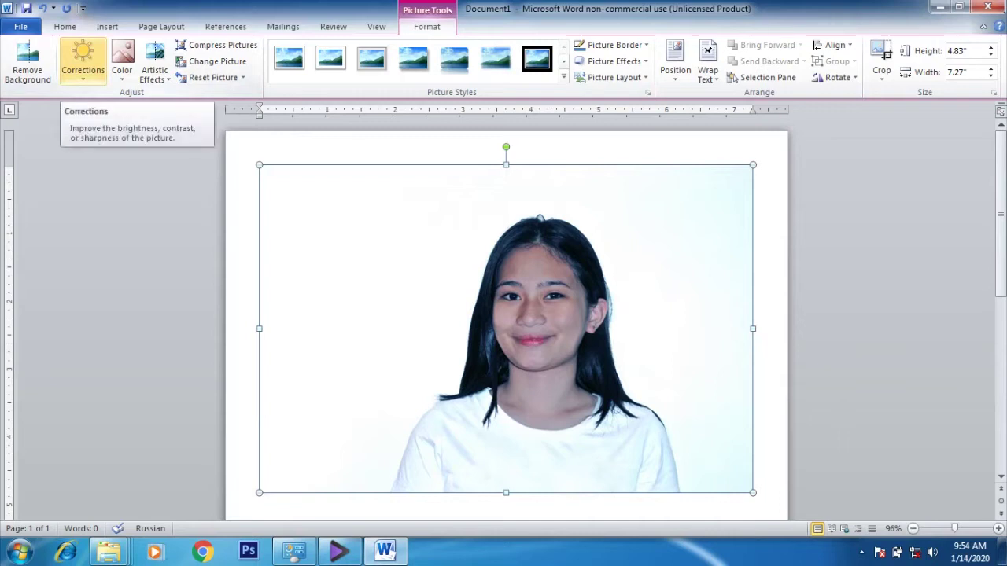
- Apply the Brightness +20% / Contrast 0% correction preset to the photo
{"action": "left_click", "coordinate": [82, 63]}
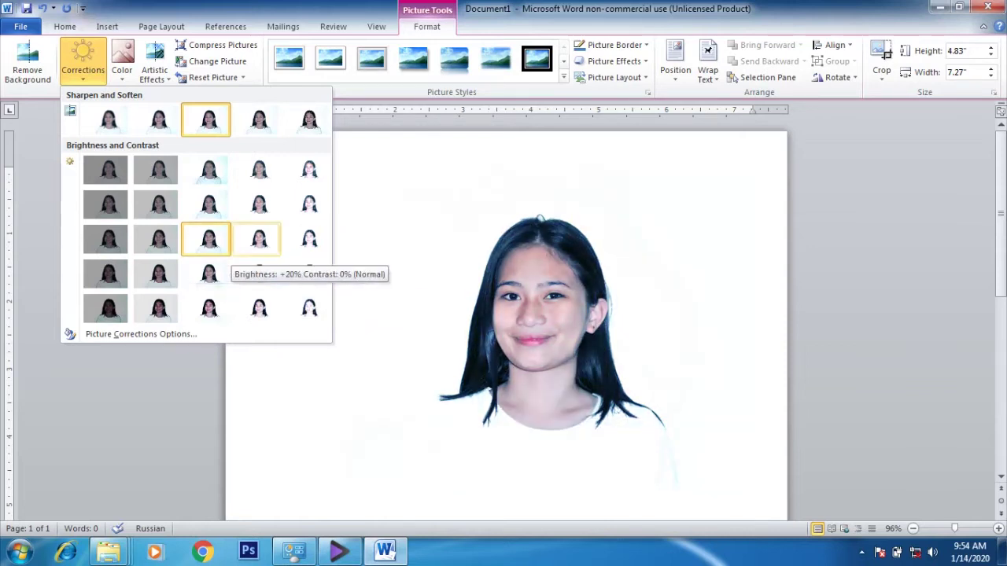
{"action": "left_click", "coordinate": [259, 240]}
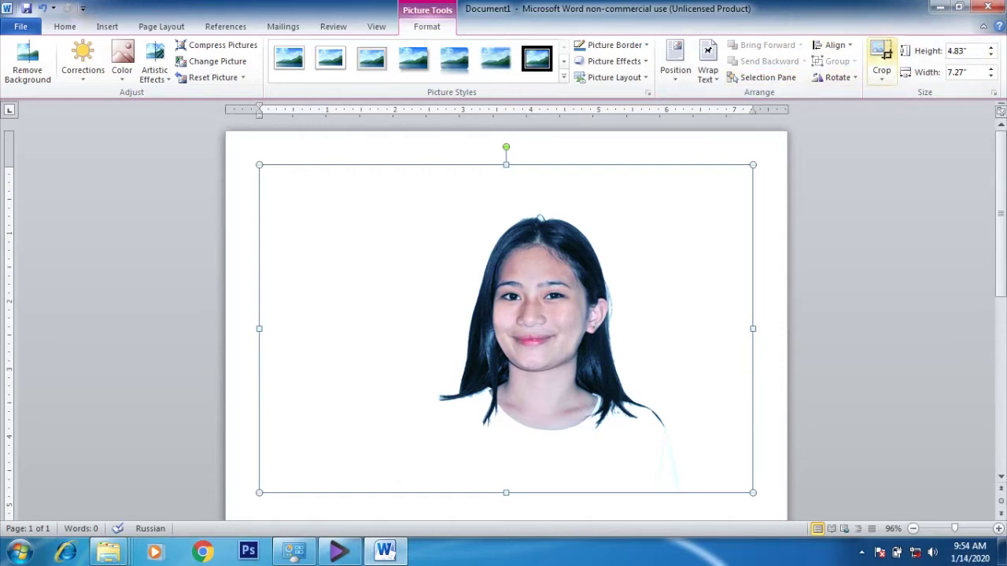
{"action": "left_click", "coordinate": [882, 55]}
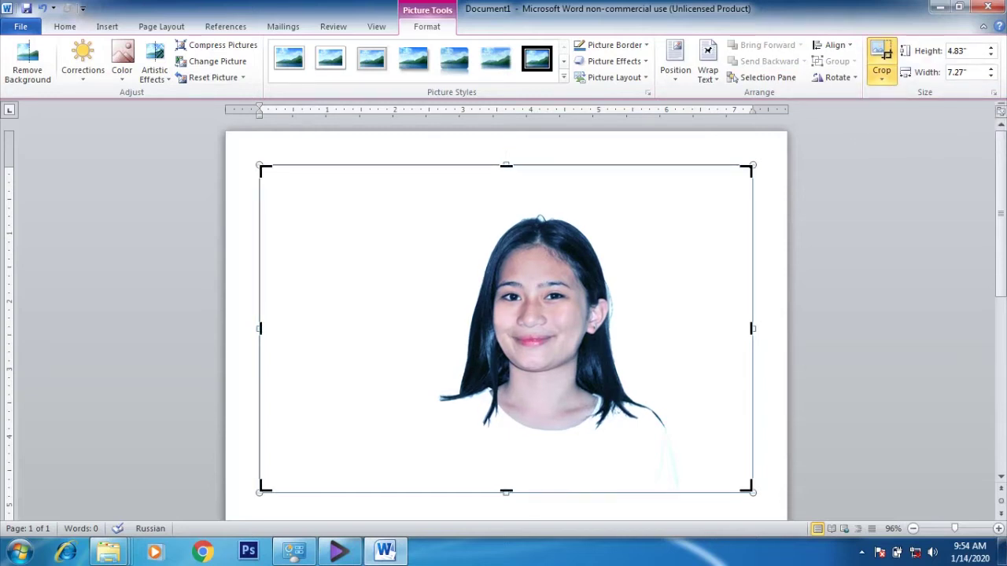
- Crop the photo's left, right, top and bottom edges into a 3.59-inch square around the face
{"action": "left_click_drag", "start_coordinate": [261, 328], "coordinate": [421, 328]}
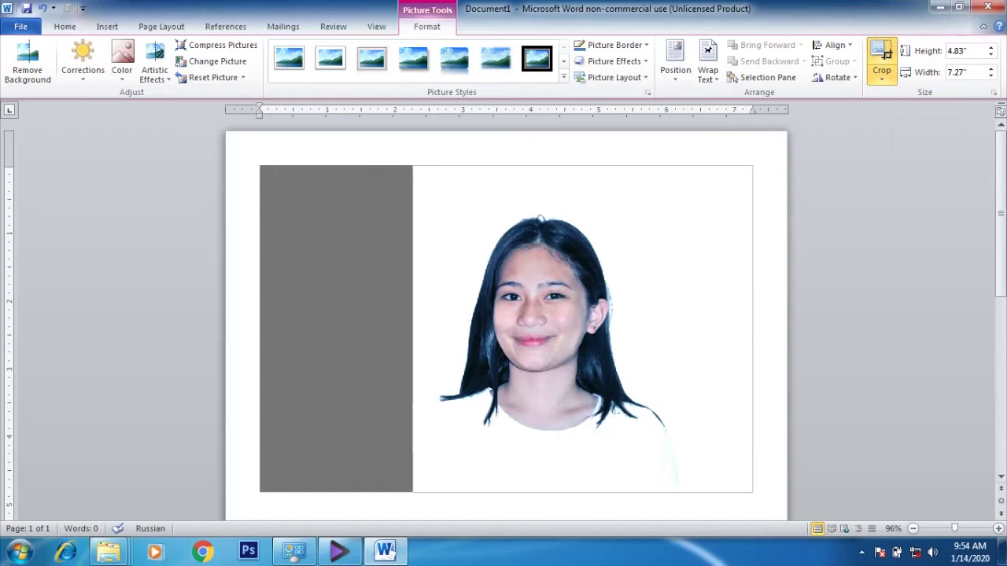
{"action": "left_click_drag", "start_coordinate": [421, 328], "coordinate": [421, 328]}
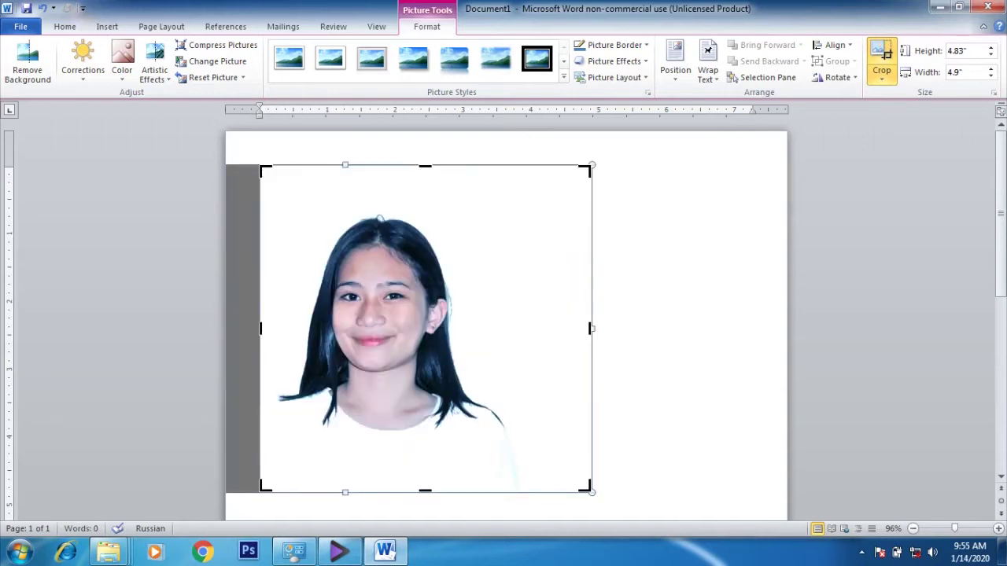
{"action": "left_click_drag", "start_coordinate": [590, 328], "coordinate": [497, 328]}
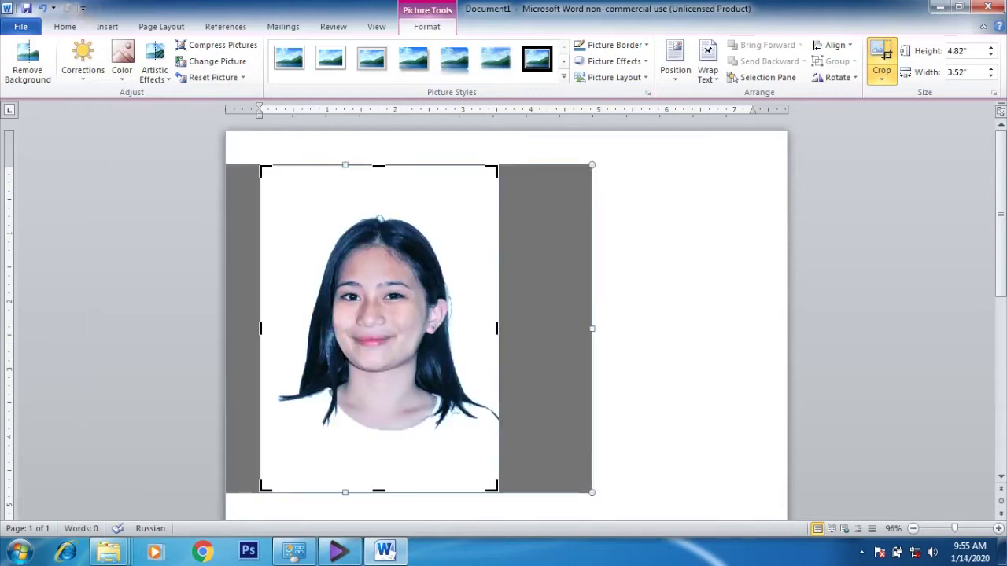
{"action": "left_click_drag", "start_coordinate": [378, 167], "coordinate": [379, 197]}
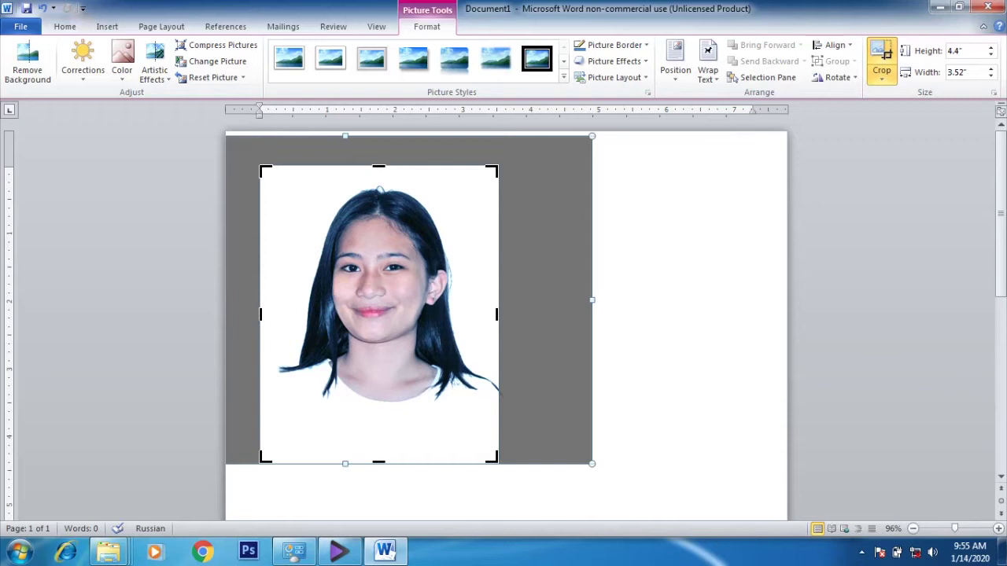
{"action": "left_click_drag", "start_coordinate": [378, 461], "coordinate": [378, 449]}
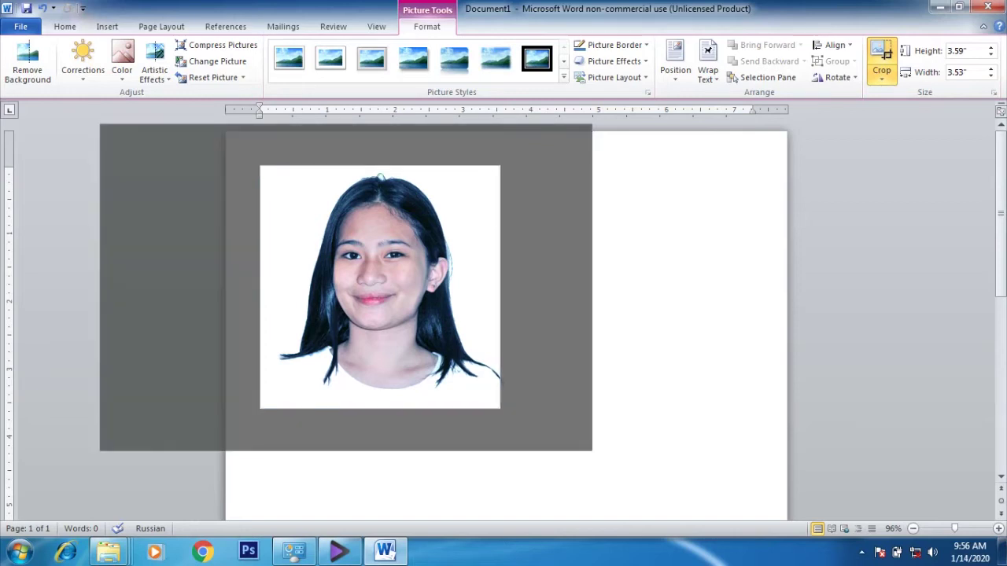
{"action": "left_click_drag", "start_coordinate": [498, 287], "coordinate": [501, 286]}
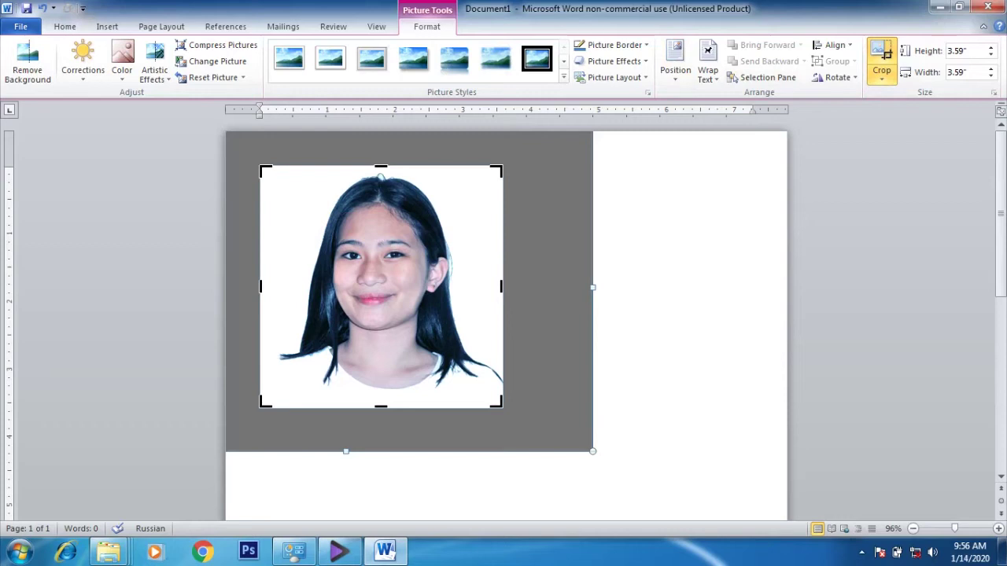
{"action": "left_click", "coordinate": [259, 415]}
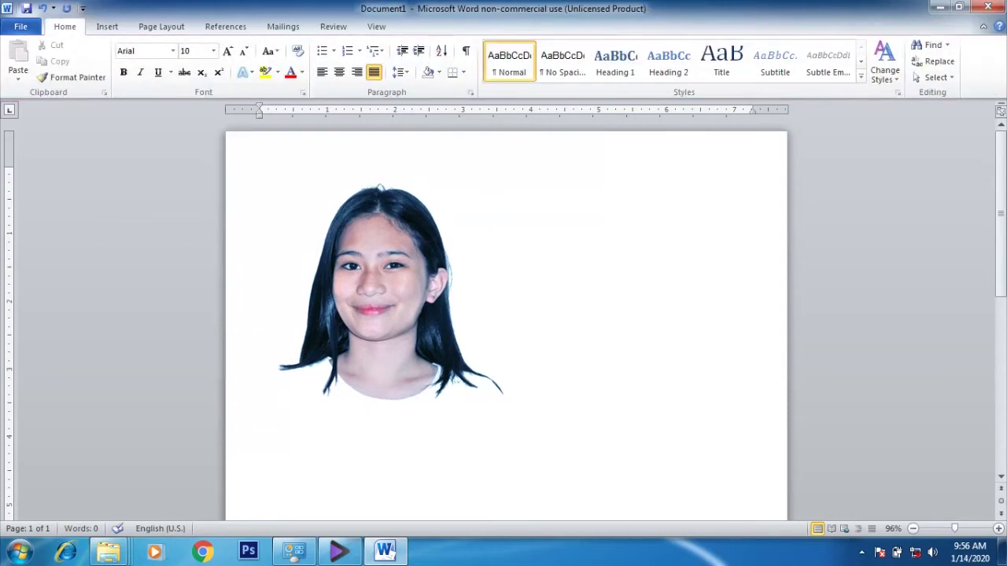
- Set the cropped photo's height to 1 inch, making it a 1 x 1-inch square
{"action": "left_click", "coordinate": [381, 297]}
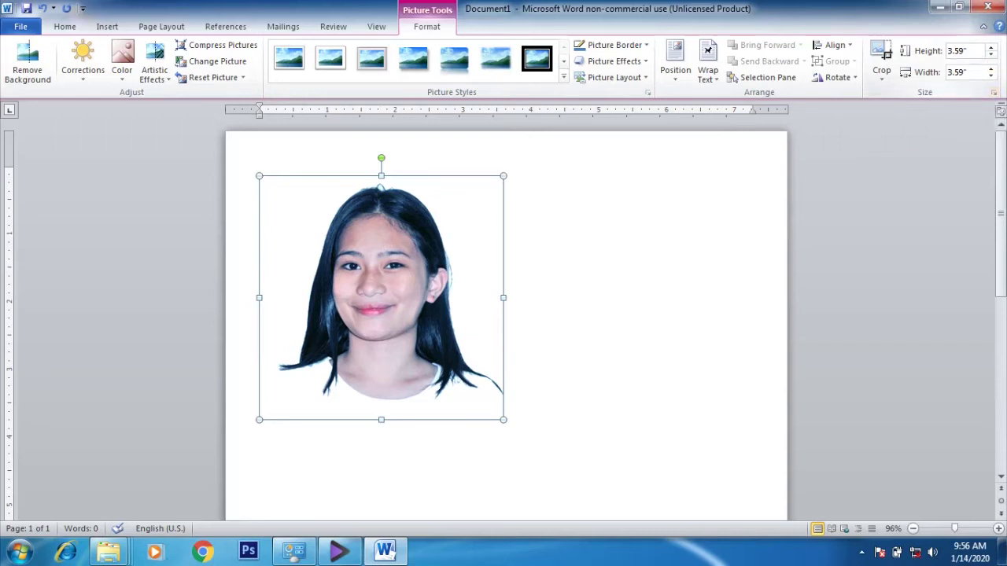
{"action": "left_click", "coordinate": [957, 50]}
{"action": "type", "text": "1"}
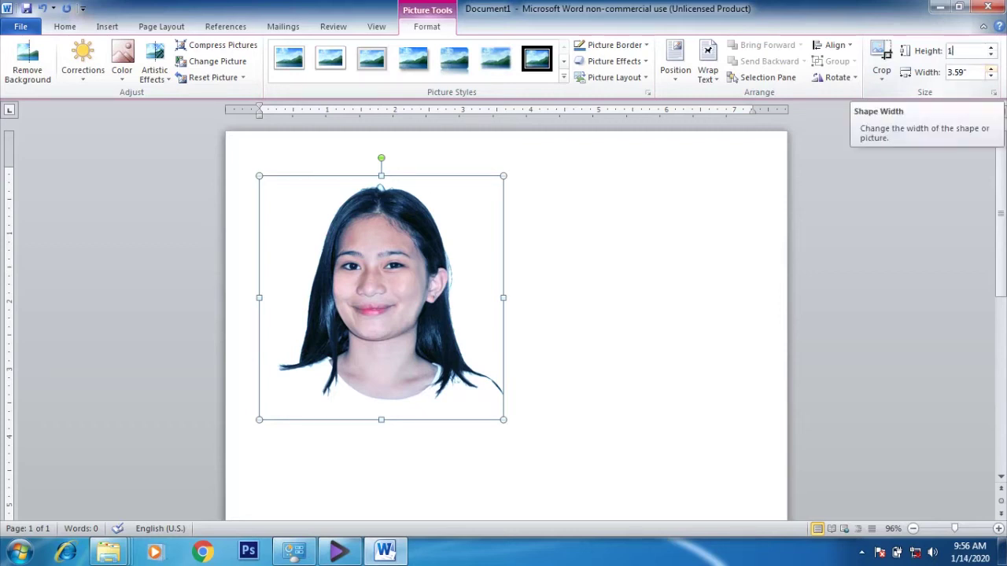
{"action": "key", "text": "Return"}
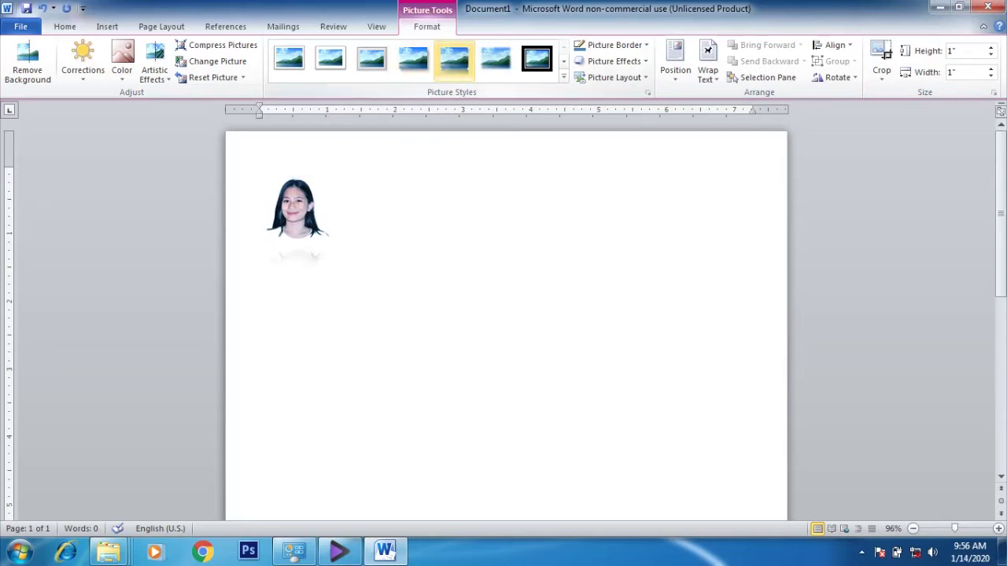
{"action": "key", "text": "alt+shift"}
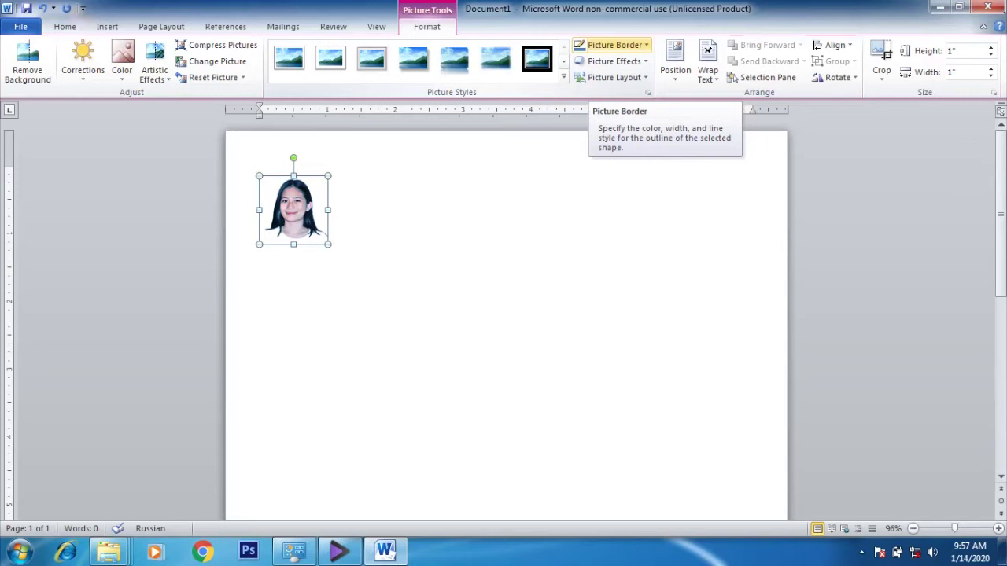
- Give the photo a White, Background 1, Darker 15% picture border
{"action": "left_click", "coordinate": [613, 45]}
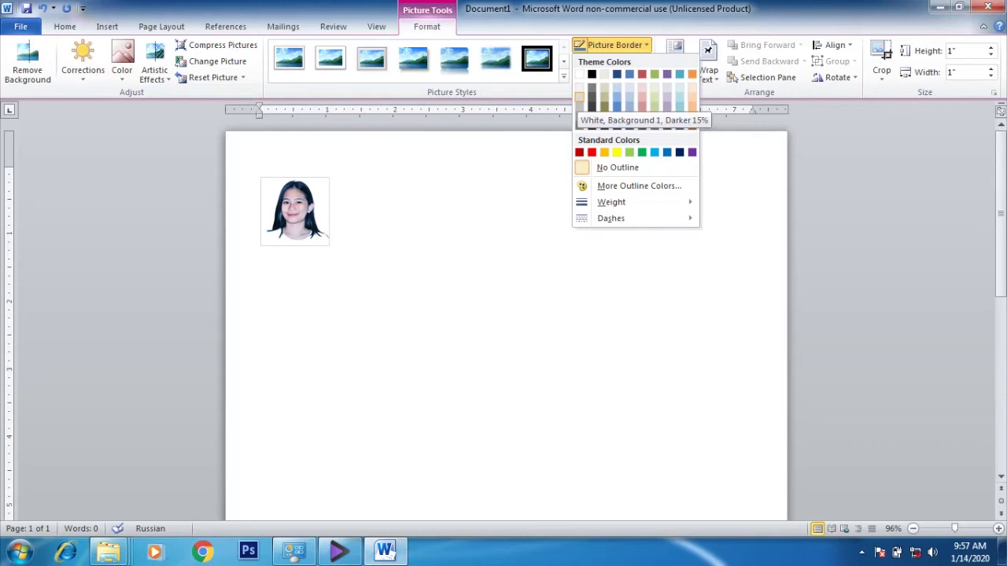
{"action": "left_click", "coordinate": [580, 95]}
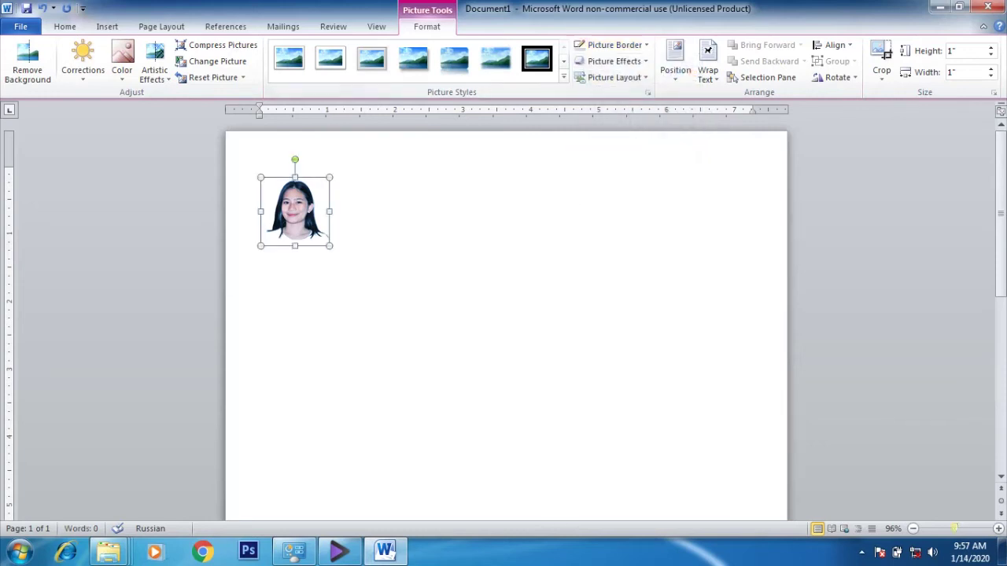
{"action": "left_click_drag", "start_coordinate": [955, 529], "coordinate": [960, 529]}
{"action": "left_click", "coordinate": [220, 319]}
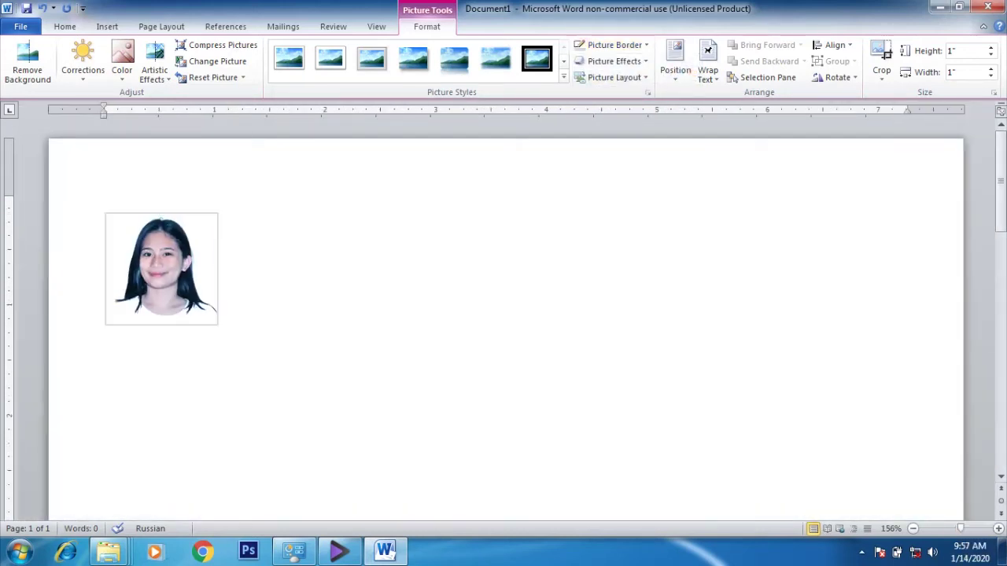
- Copy the outlined 1-inch photo to the clipboard
{"action": "left_click_drag", "start_coordinate": [960, 529], "coordinate": [947, 529]}
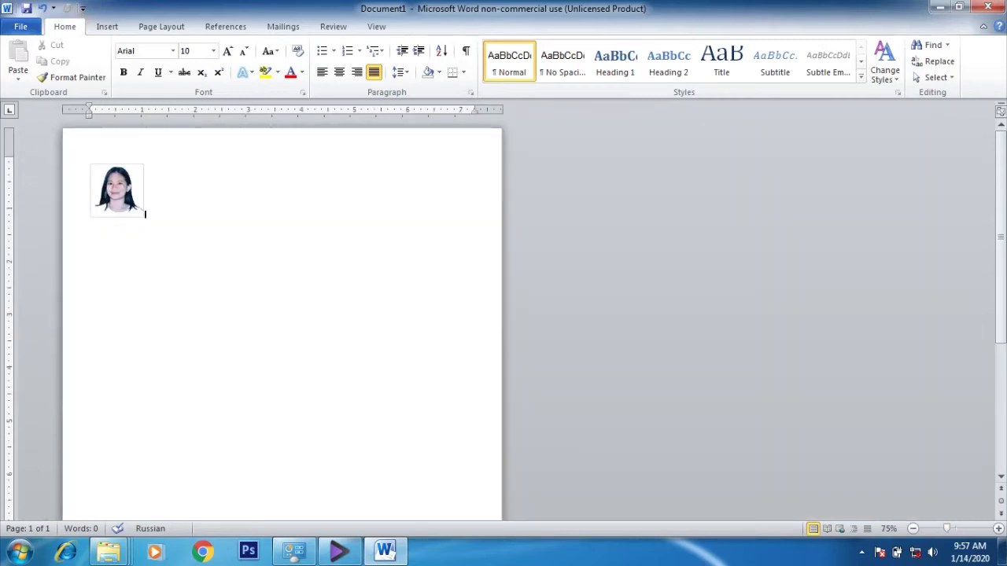
{"action": "right_click", "coordinate": [121, 190]}
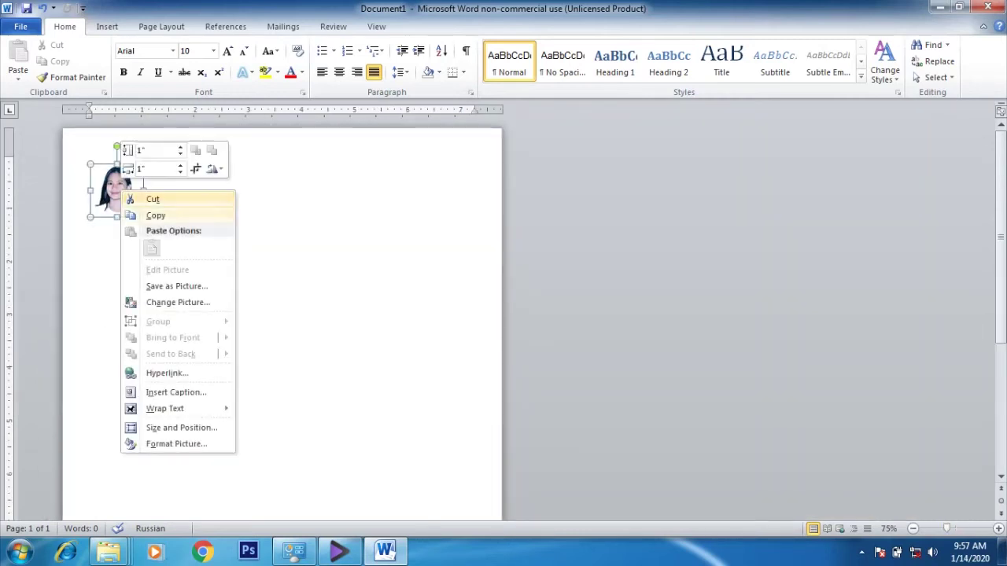
{"action": "left_click", "coordinate": [156, 215]}
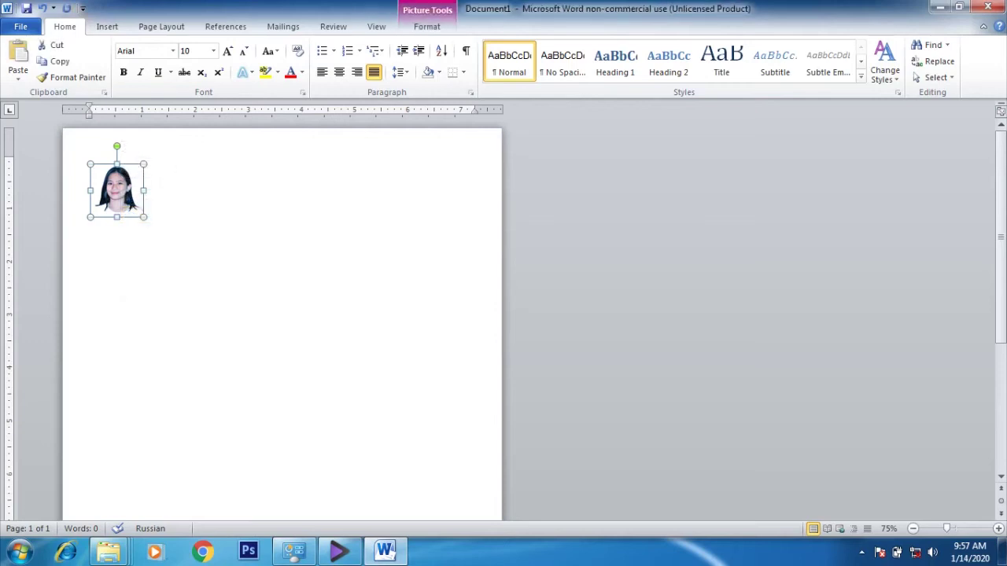
- Paste copies to fill a row of six 1-inch photos, deleting the overflow copy
{"action": "right_click", "coordinate": [181, 190]}
{"action": "left_click", "coordinate": [211, 248]}
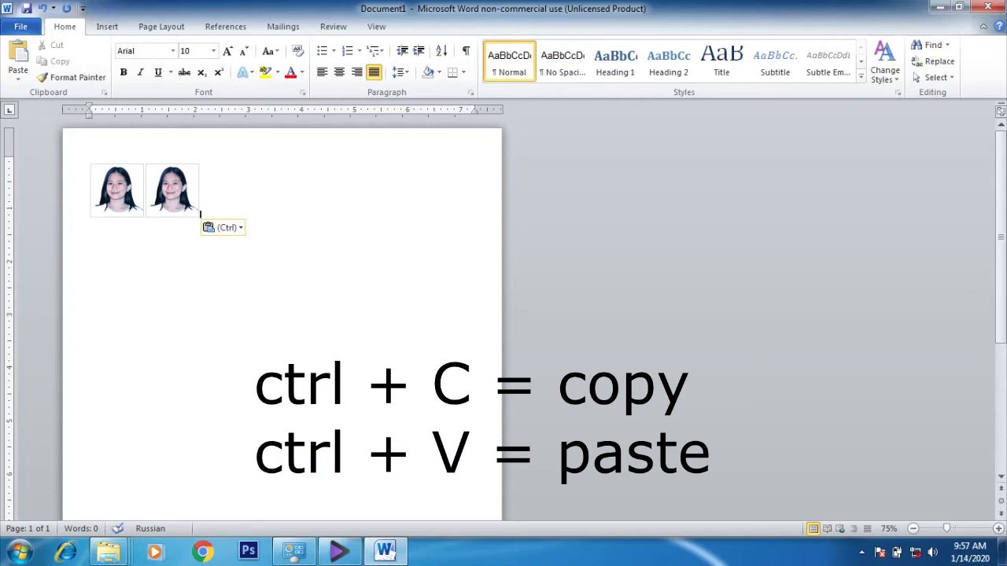
{"action": "key", "text": "ctrl+v"}
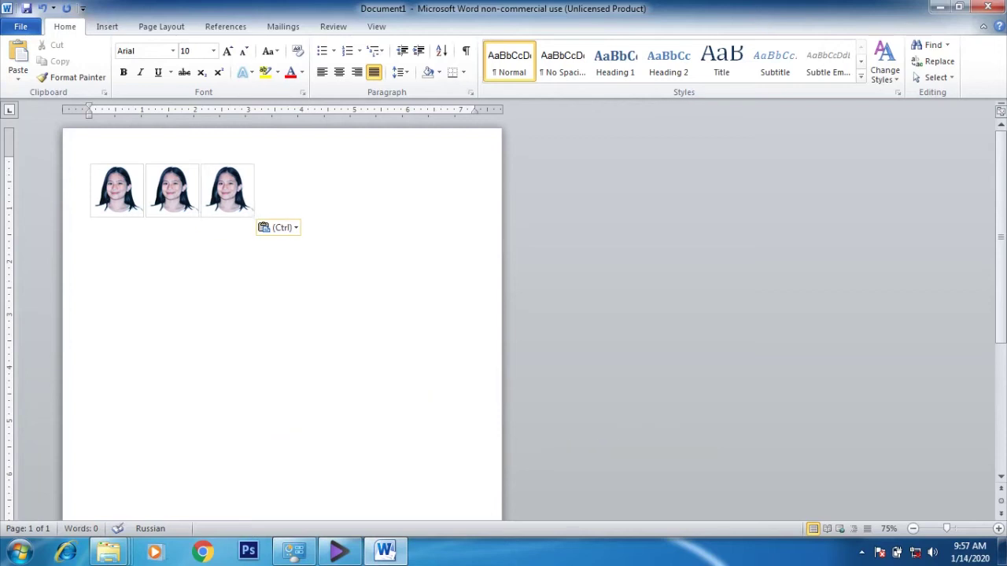
{"action": "key", "text": "ctrl+v"}
{"action": "key", "text": "ctrl+v"}
{"action": "key", "text": "ctrl+v"}
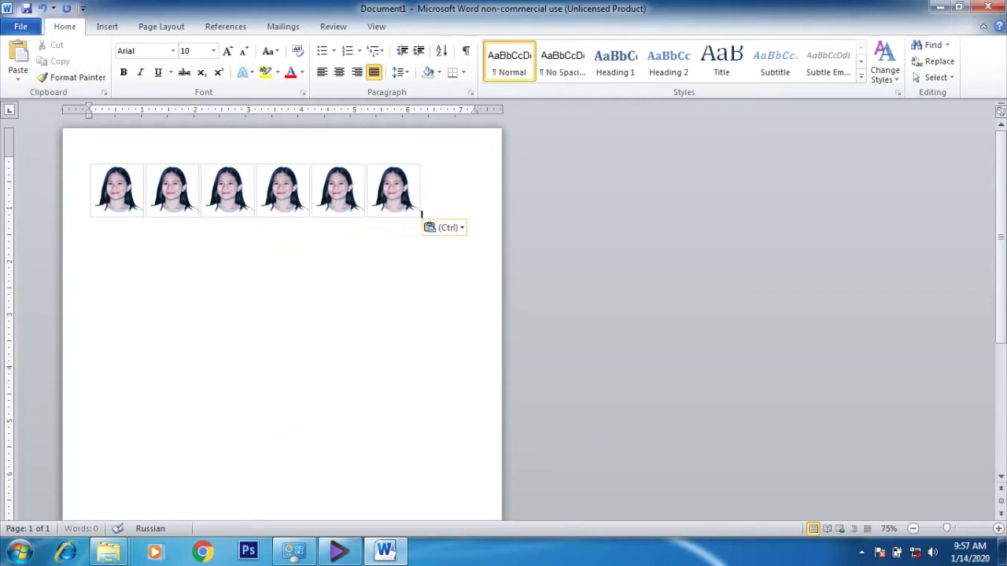
{"action": "key", "text": "ctrl+v"}
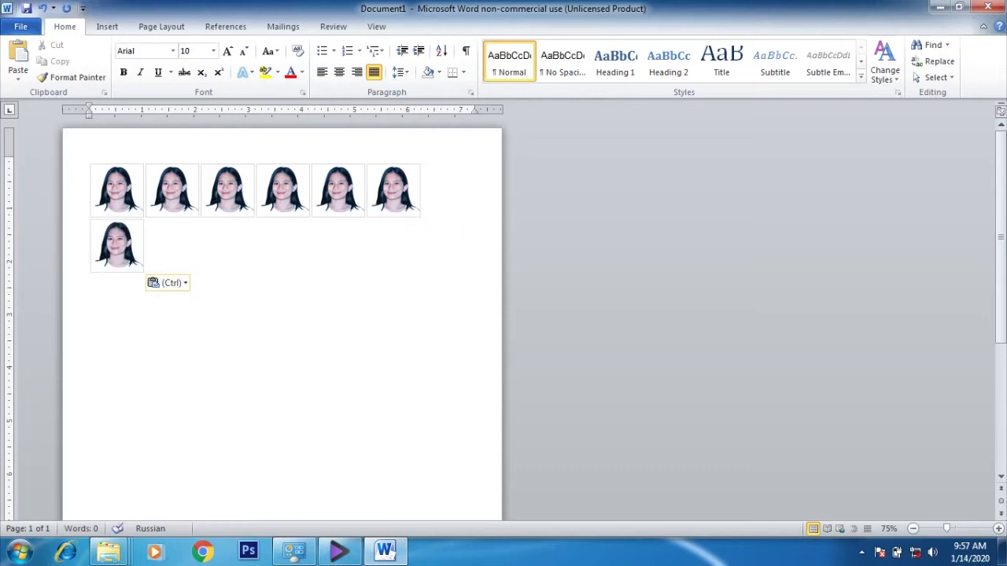
{"action": "left_click", "coordinate": [117, 246]}
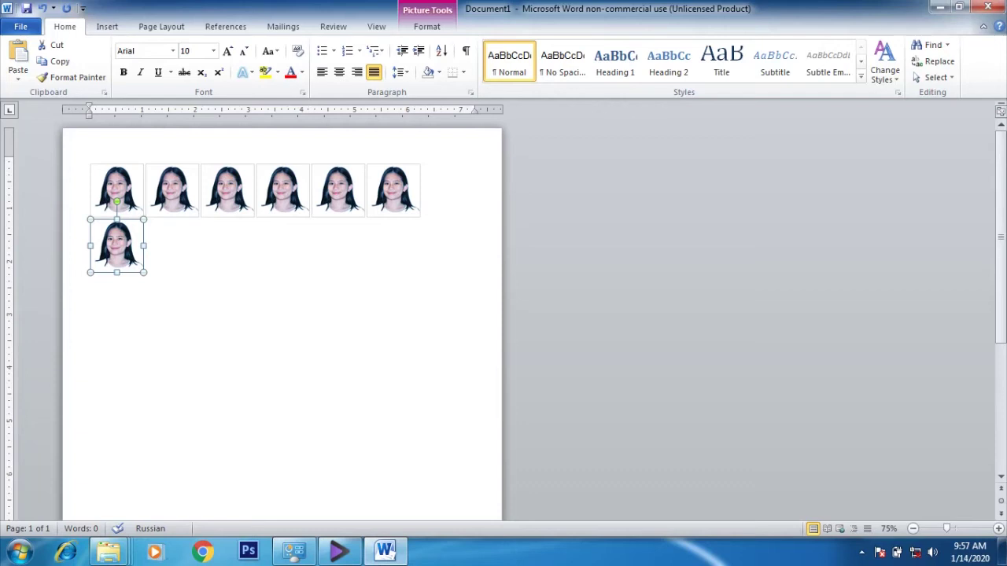
{"action": "key", "text": "Delete"}
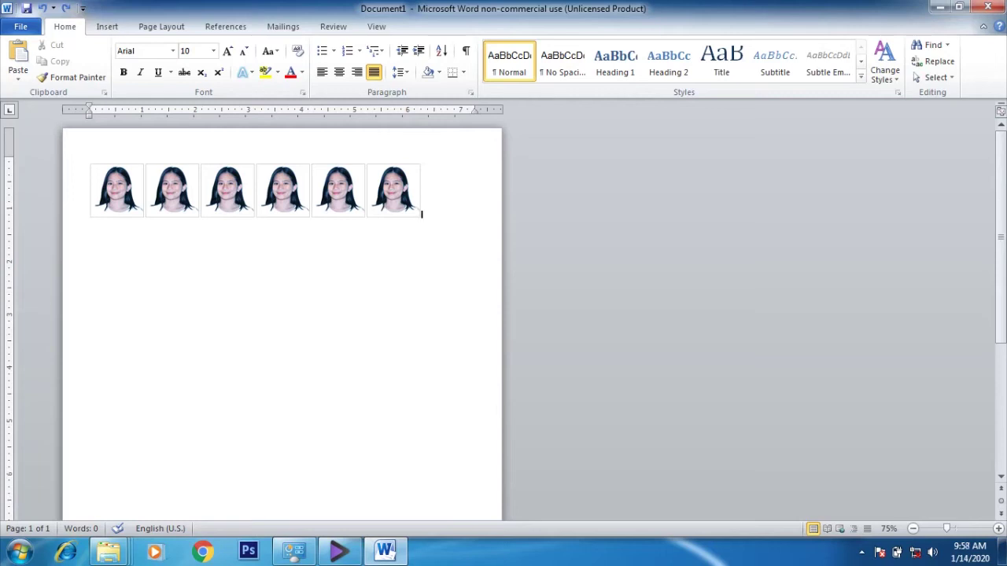
- Paste a copy on the next line and set its height to 2 inches
{"action": "key", "text": "ctrl+v"}
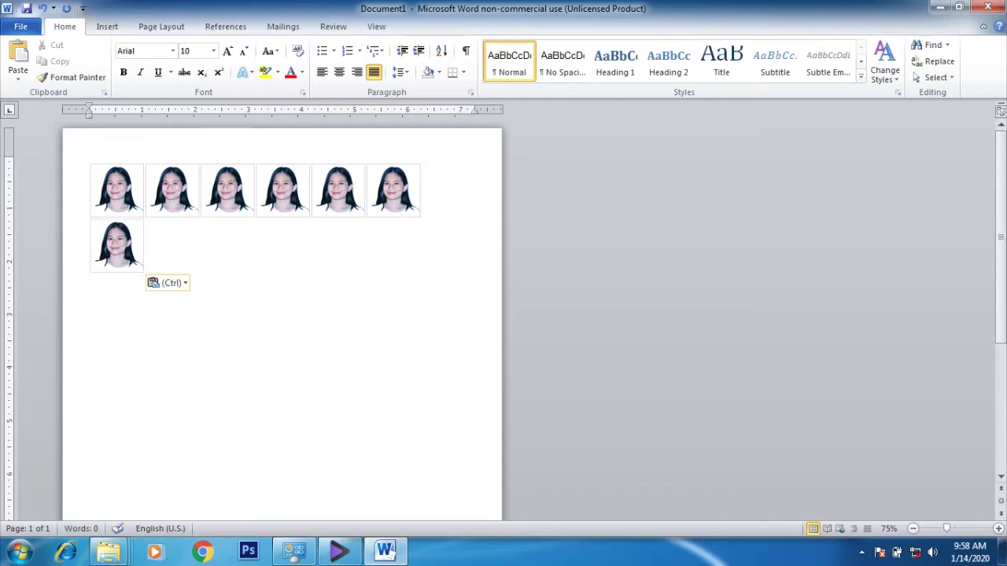
{"action": "double_click", "coordinate": [116, 246]}
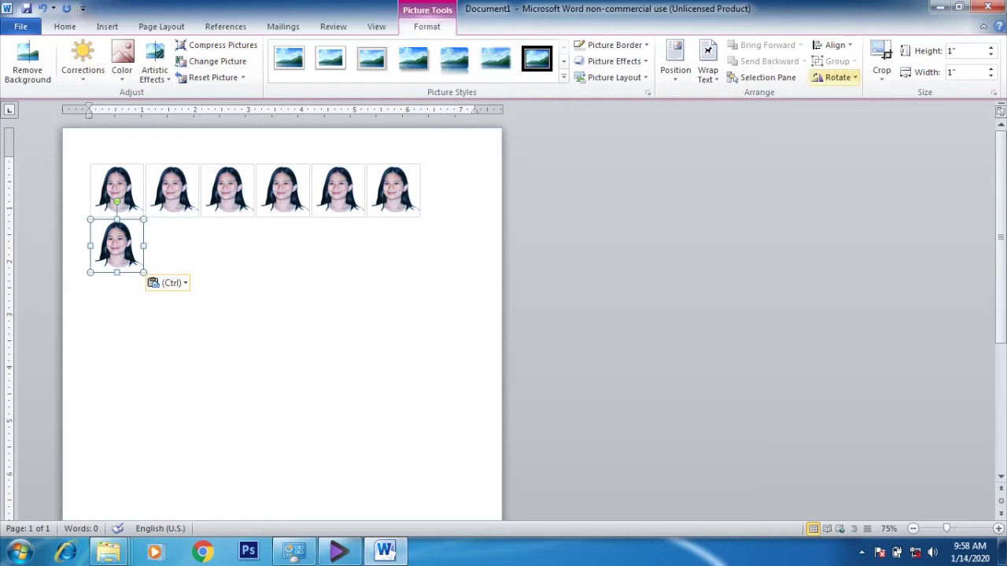
{"action": "left_click", "coordinate": [952, 50]}
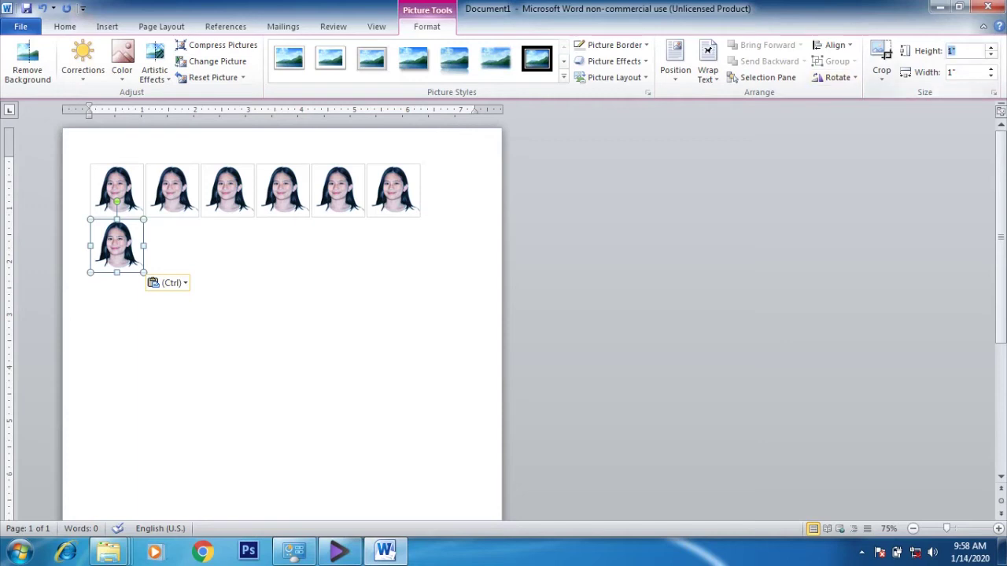
{"action": "type", "text": "2"}
{"action": "key", "text": "Return"}
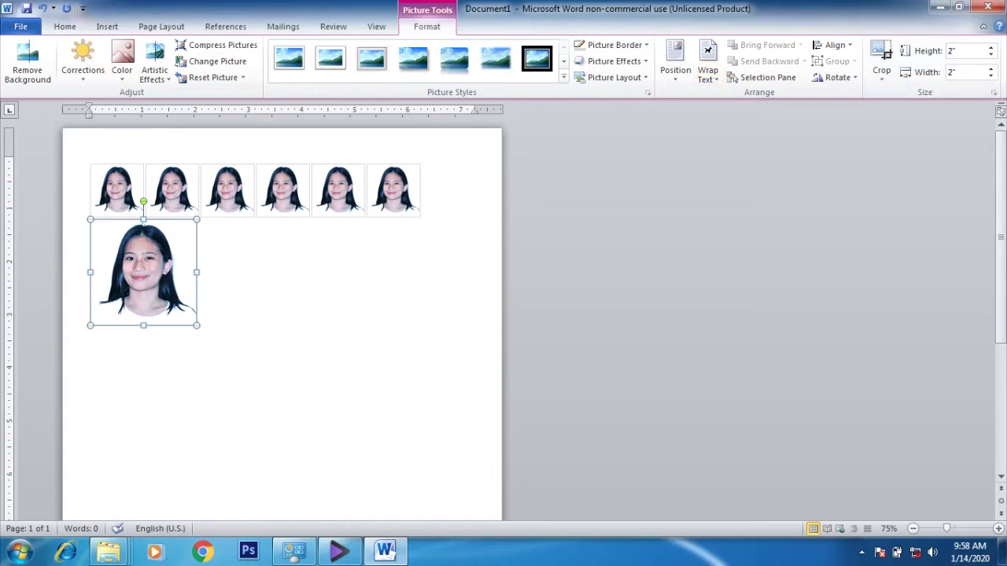
{"action": "right_click", "coordinate": [150, 267]}
- Copy the 2-inch photo and paste copies until six large photos form two rows of three
{"action": "left_click", "coordinate": [180, 290]}
{"action": "right_click", "coordinate": [268, 280]}
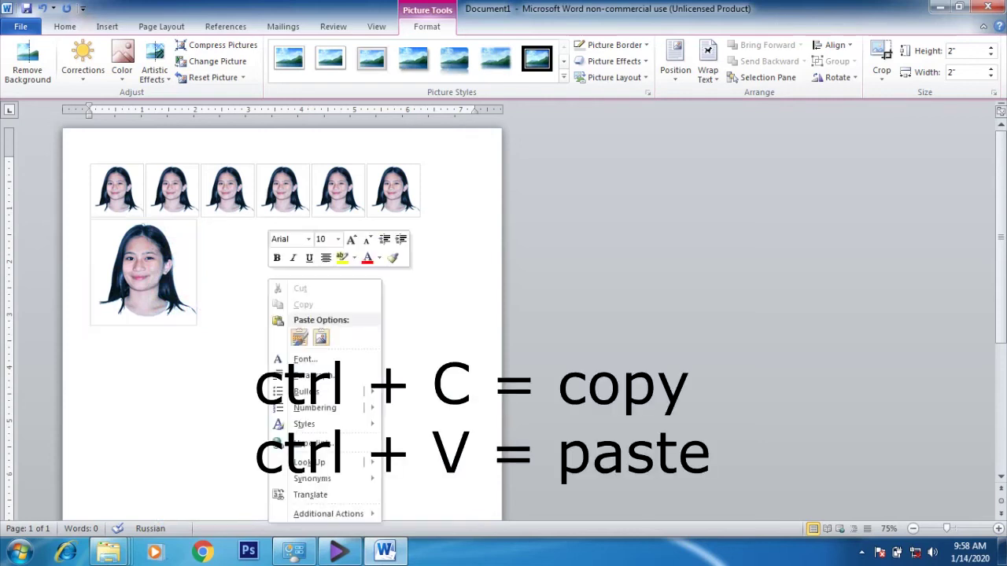
{"action": "left_click", "coordinate": [300, 337]}
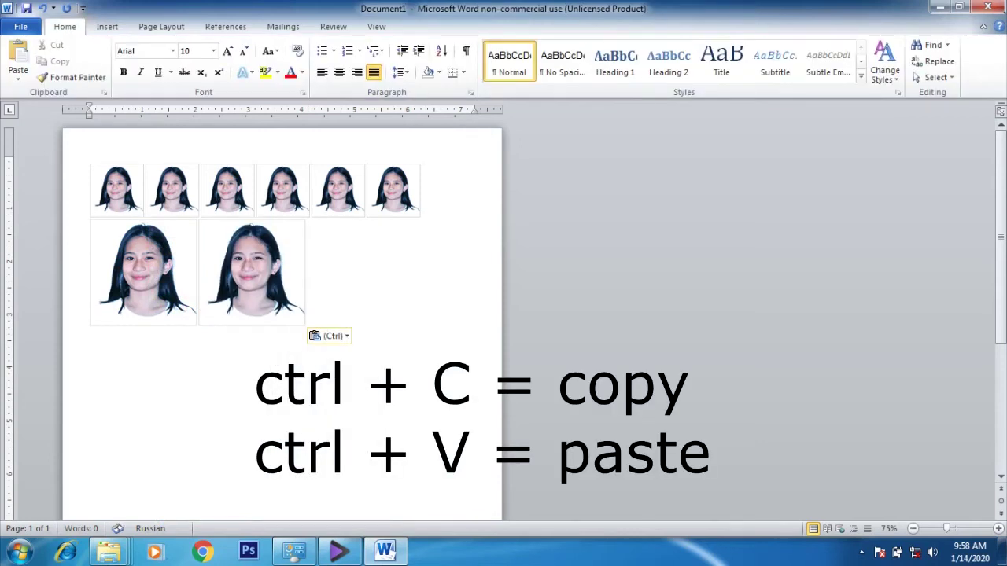
{"action": "key", "text": "ctrl+v"}
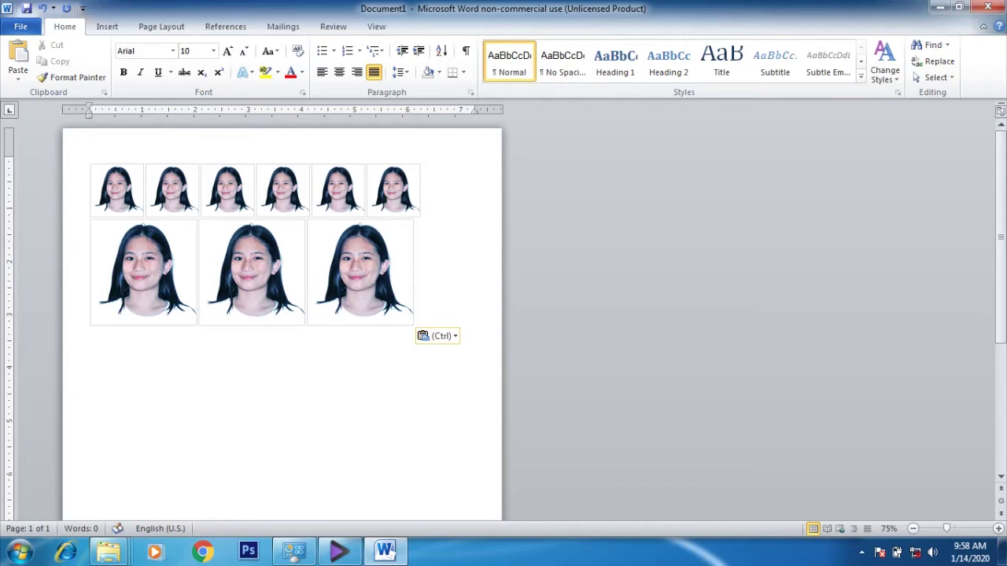
{"action": "key", "text": "ctrl+v"}
{"action": "key", "text": "ctrl+v"}
{"action": "key", "text": "ctrl+v"}
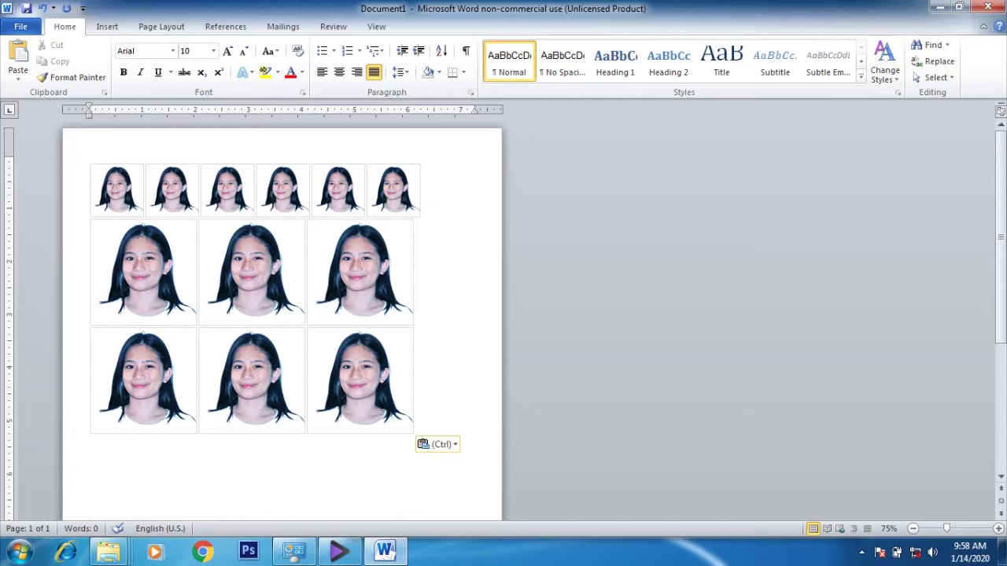
{"action": "key", "text": "ctrl+i"}
{"action": "left_click", "coordinate": [20, 26]}
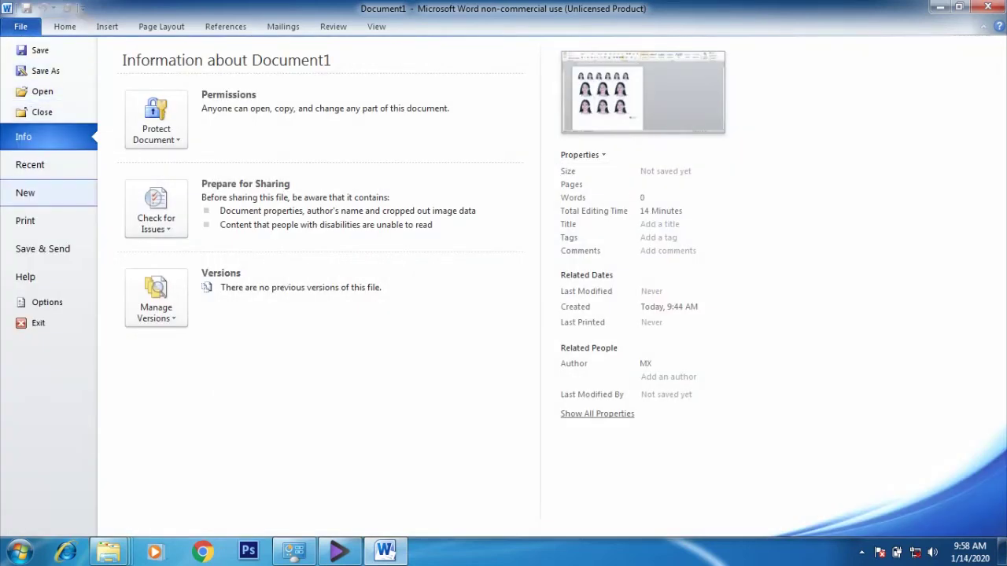
- Show the print preview with the EPSON L3110 Series printer selected, then open its printer properties
{"action": "left_click", "coordinate": [32, 221]}
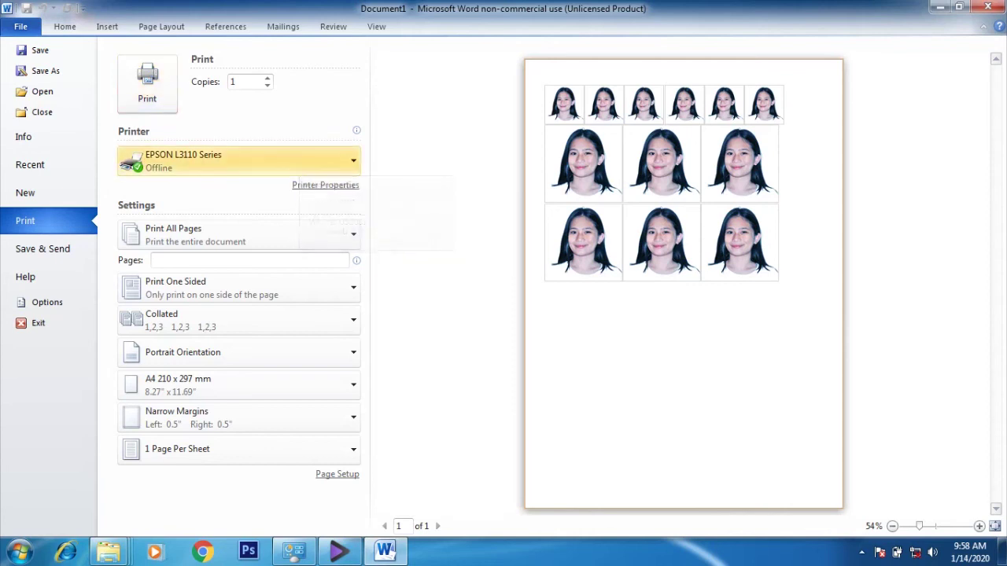
{"action": "left_click", "coordinate": [299, 161]}
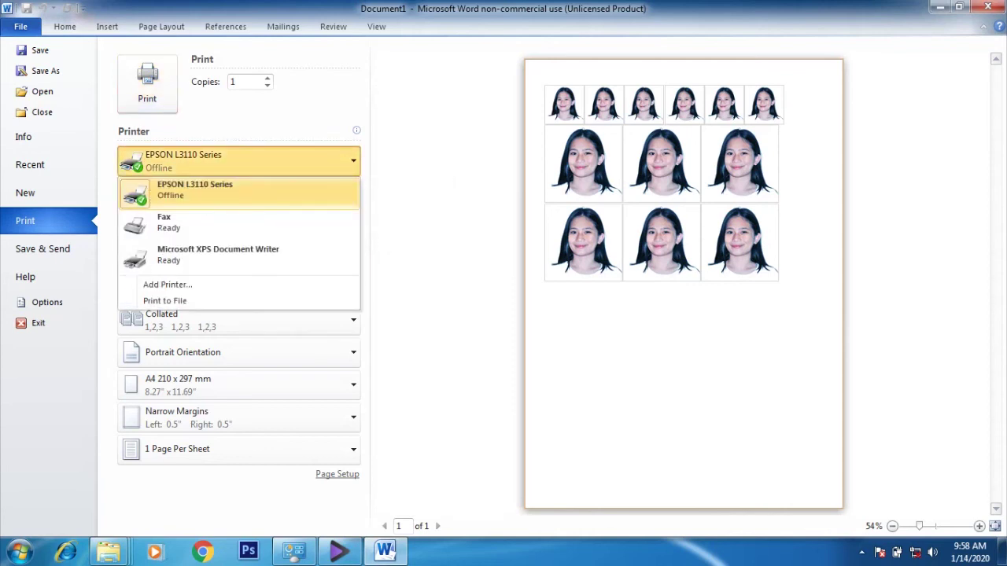
{"action": "left_click", "coordinate": [236, 190]}
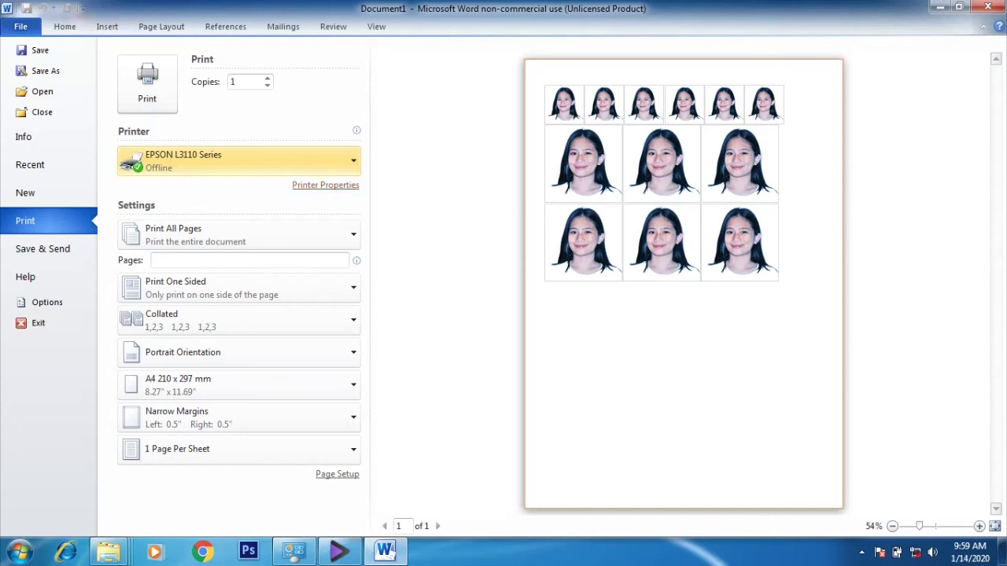
{"action": "left_click", "coordinate": [326, 185]}
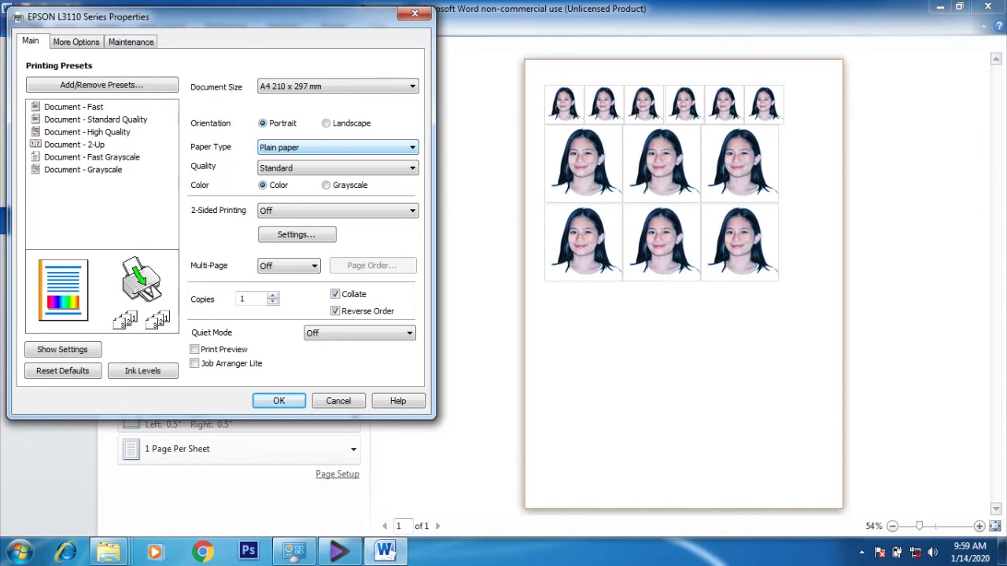
- Keep plain paper and set EPSON quality to More Settings with the slider at maximum Quality
{"action": "key", "text": "alt+Down"}
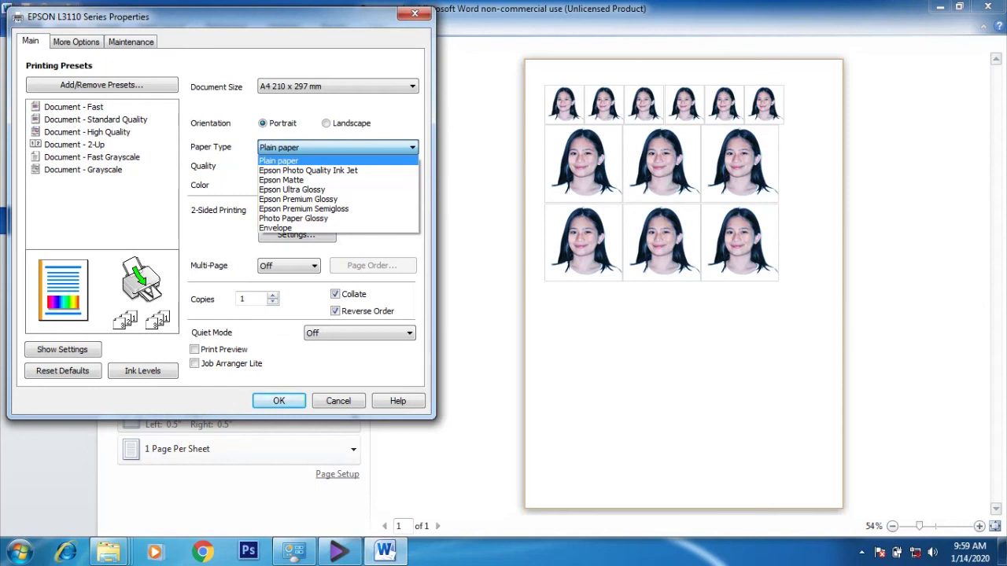
{"action": "key", "text": "Return"}
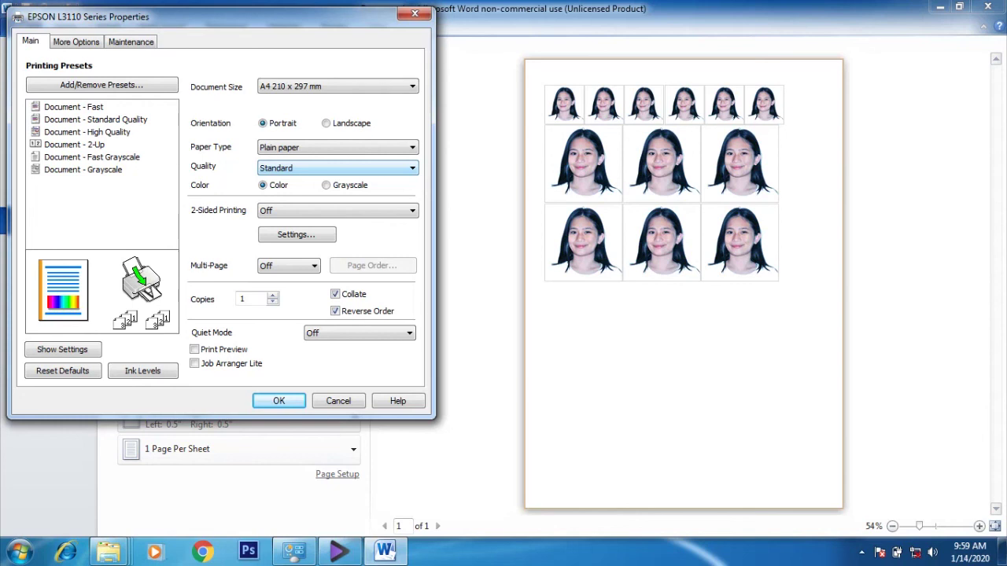
{"action": "key", "text": "alt+Down"}
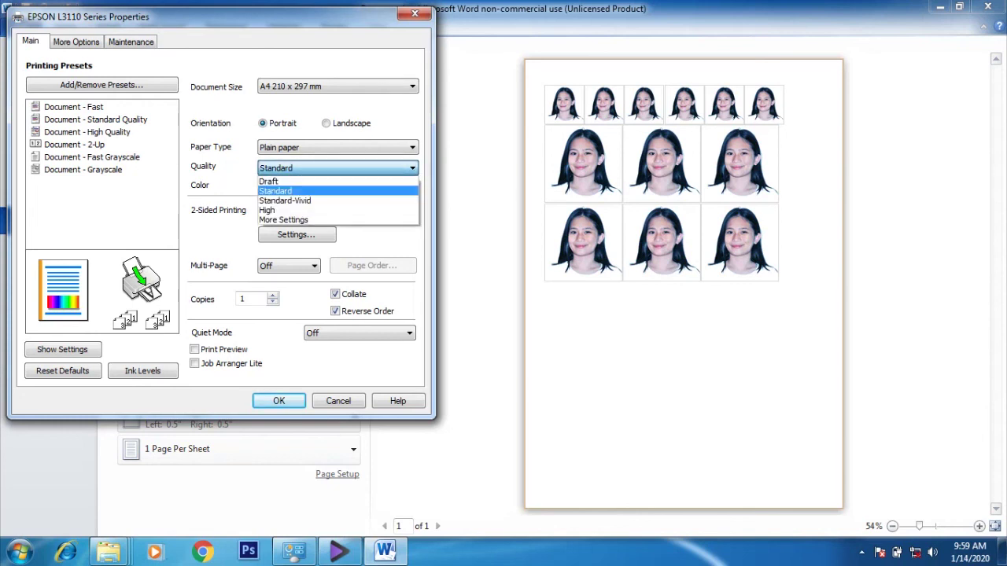
{"action": "key", "text": "Down"}
{"action": "key", "text": "Down"}
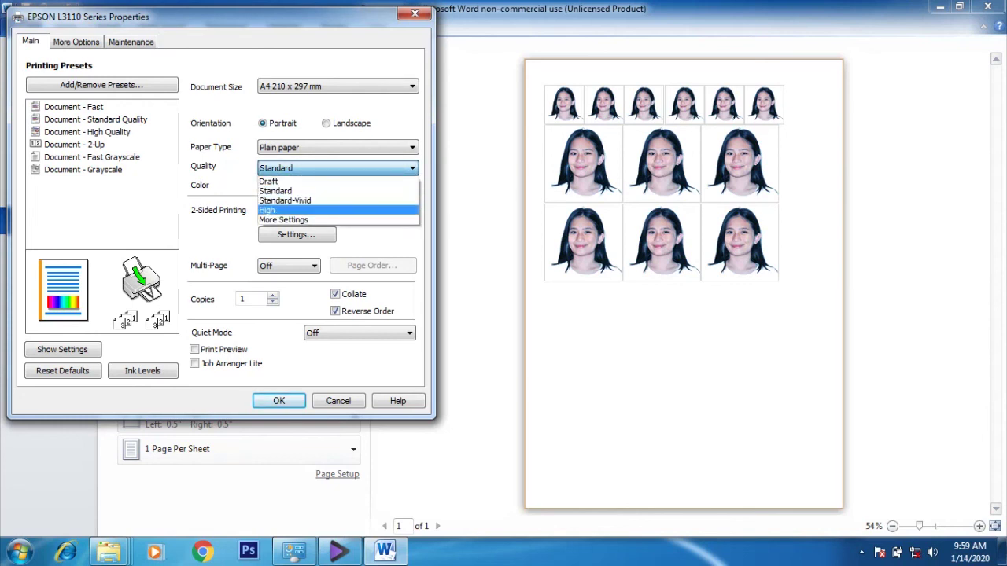
{"action": "key", "text": "Down"}
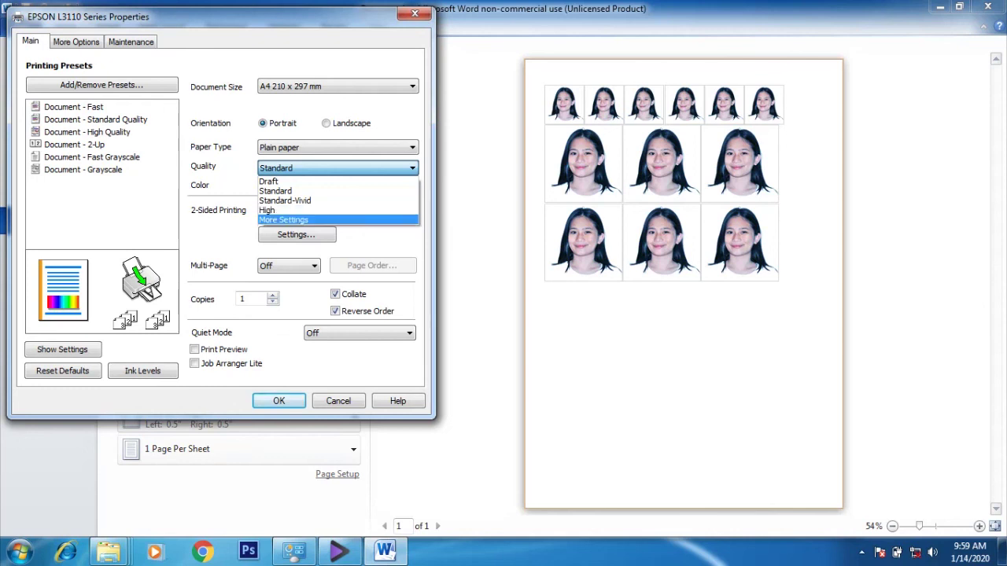
{"action": "key", "text": "Up"}
{"action": "key", "text": "Down"}
{"action": "key", "text": "Return"}
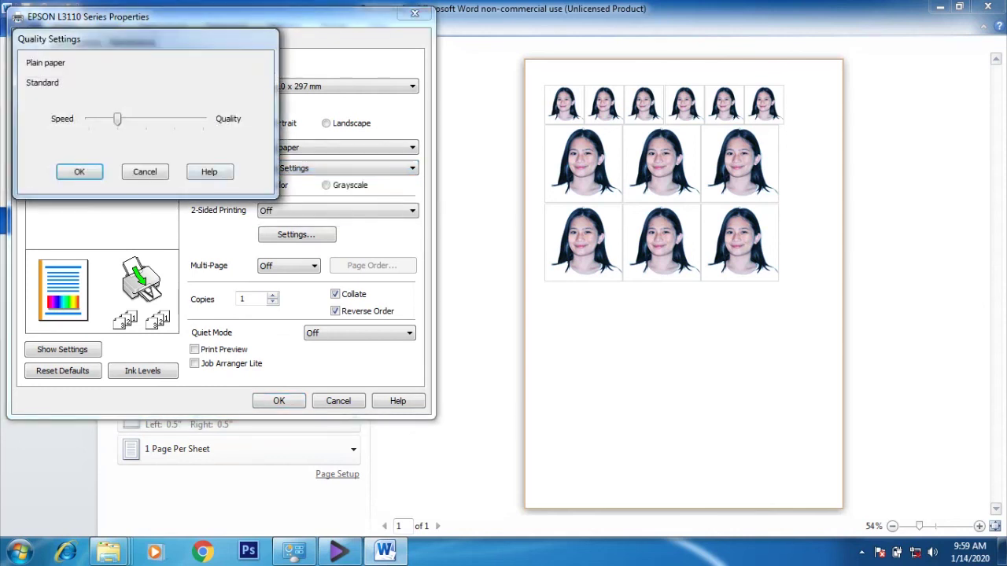
{"action": "key", "text": "Right"}
{"action": "key", "text": "Right"}
{"action": "key", "text": "Right"}
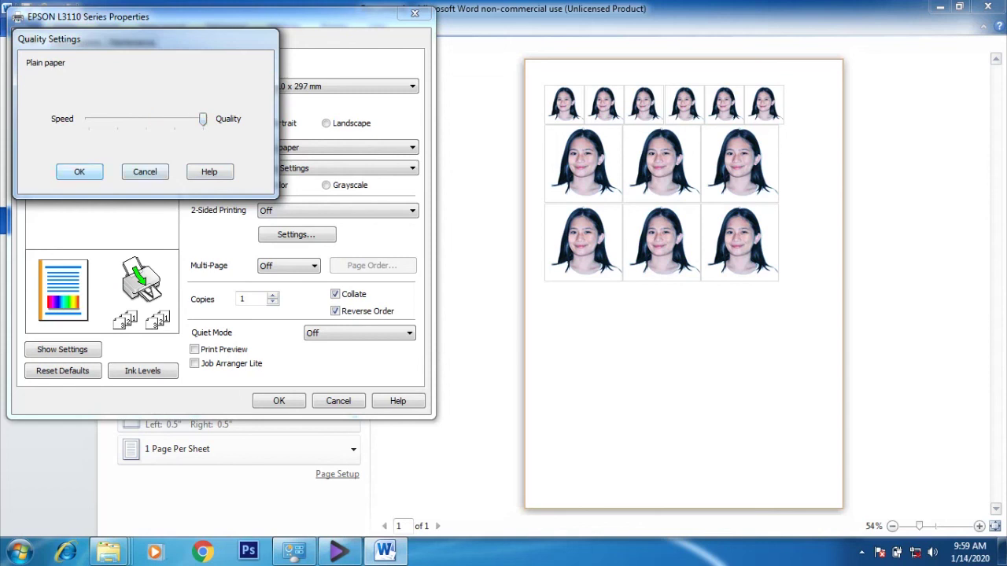
{"action": "key", "text": "Return"}
{"action": "key", "text": "Tab"}
{"action": "key", "text": "Tab"}
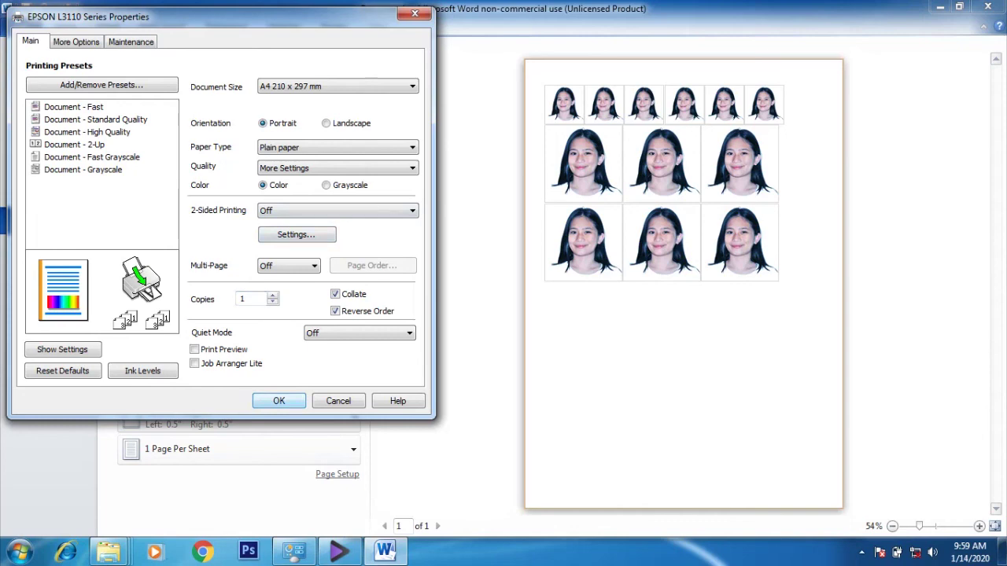
{"action": "left_click", "coordinate": [278, 401]}
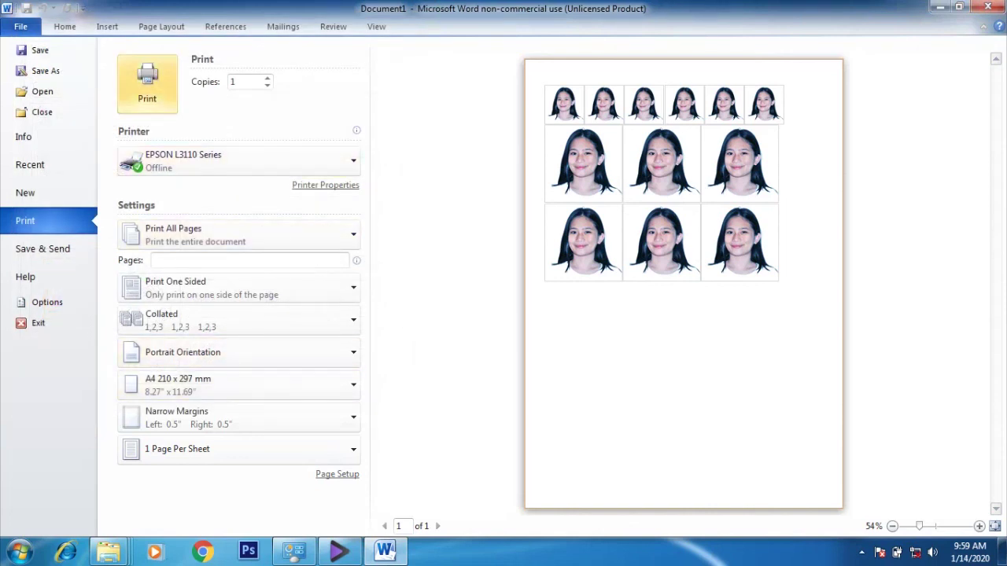